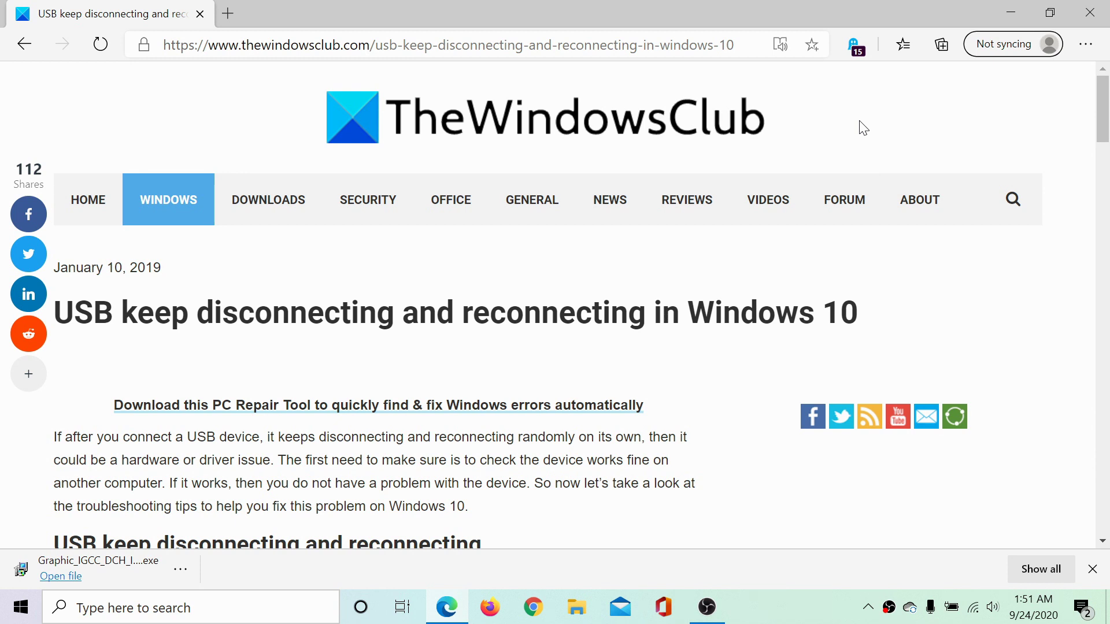
Scroll the USB disconnecting article down to its list of four suggested fixes.
{"action": "scroll", "coordinate": [785, 346], "scroll_direction": "down", "scroll_amount": 5}
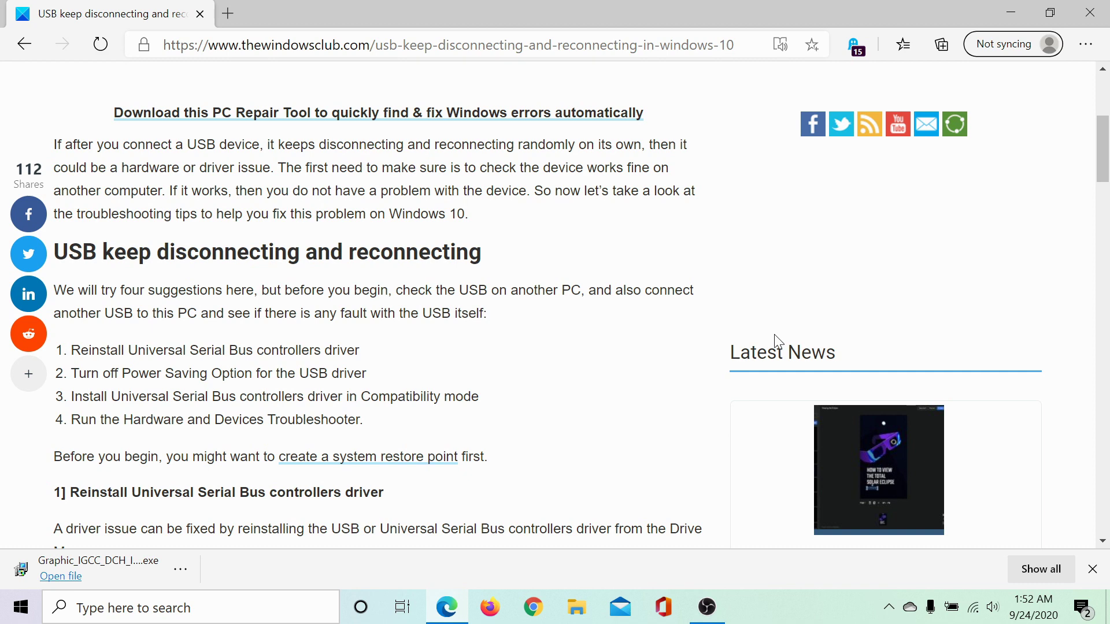
Launch Device Manager by running devmgmt.msc from the Run dialog.
{"action": "key", "text": "super+r"}
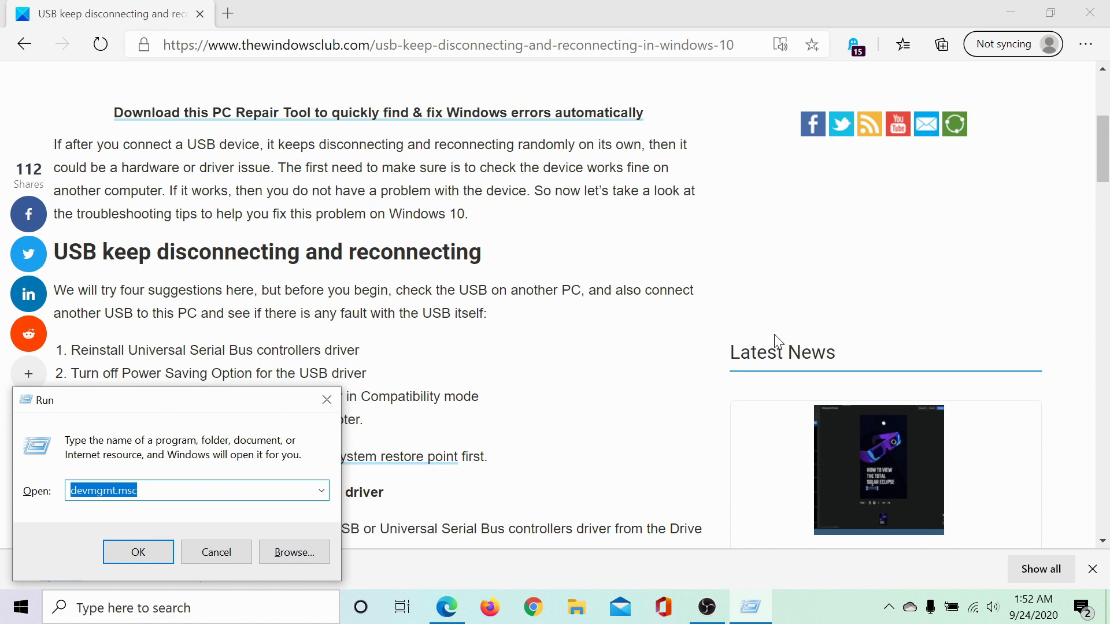
{"action": "key", "text": "End"}
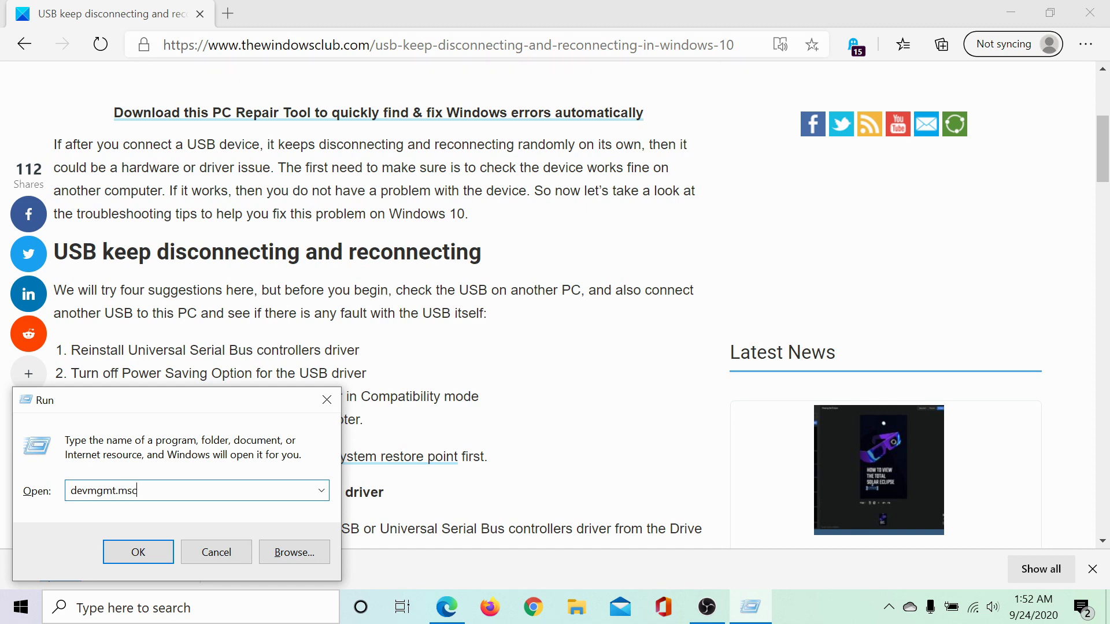
{"action": "left_click", "coordinate": [141, 551]}
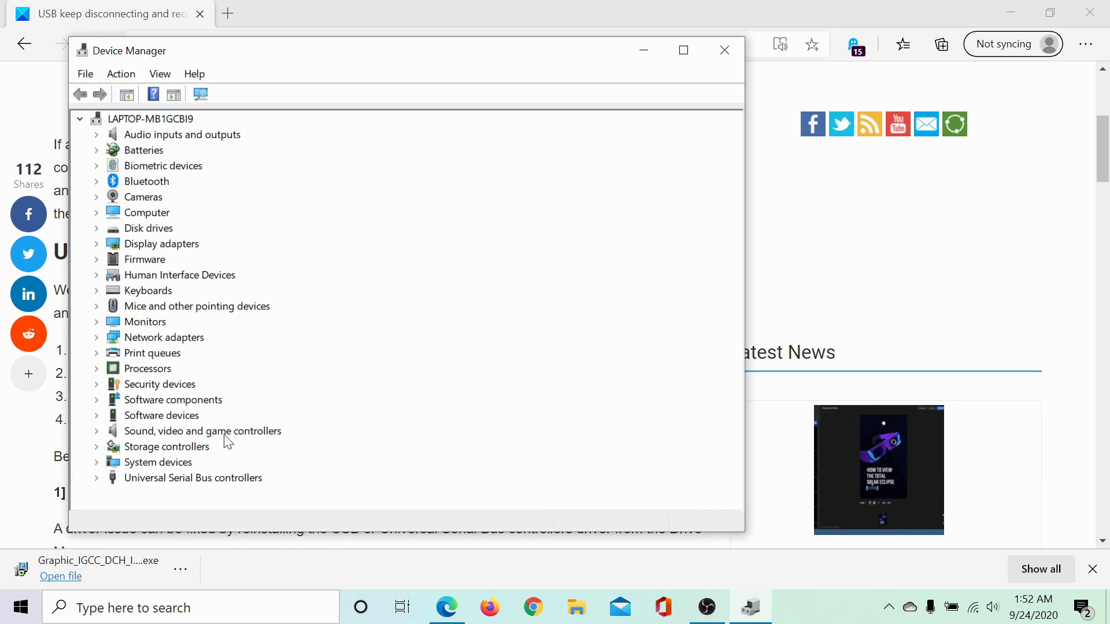
Expand Universal Serial Bus controllers and inspect USB Root Hub (USB 3.0)'s context menu without uninstalling.
{"action": "left_click", "coordinate": [96, 478]}
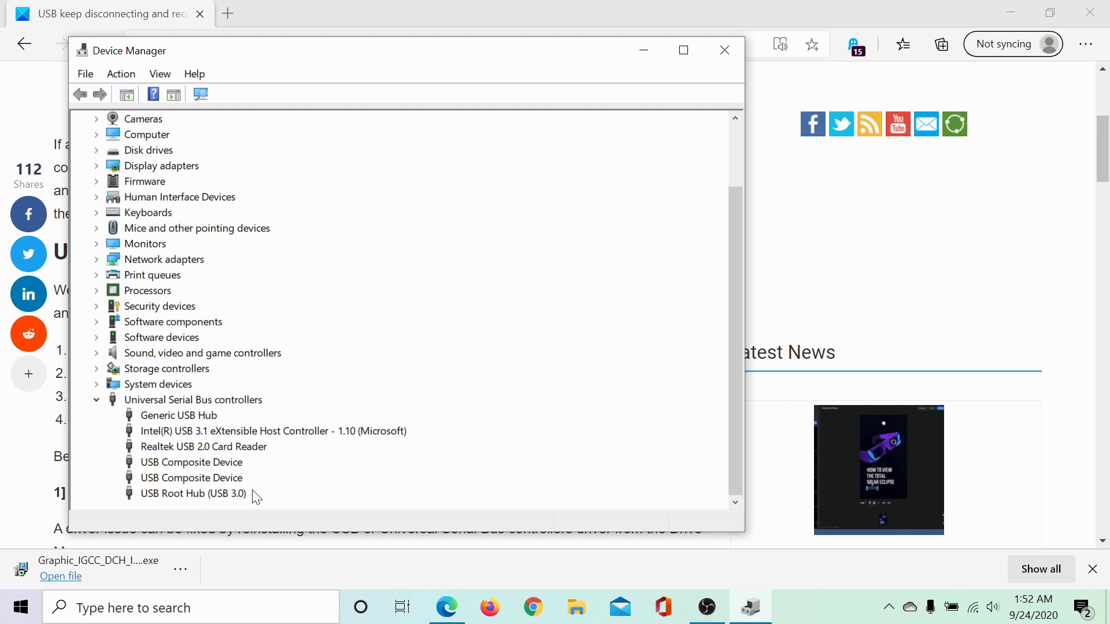
{"action": "right_click", "coordinate": [194, 494]}
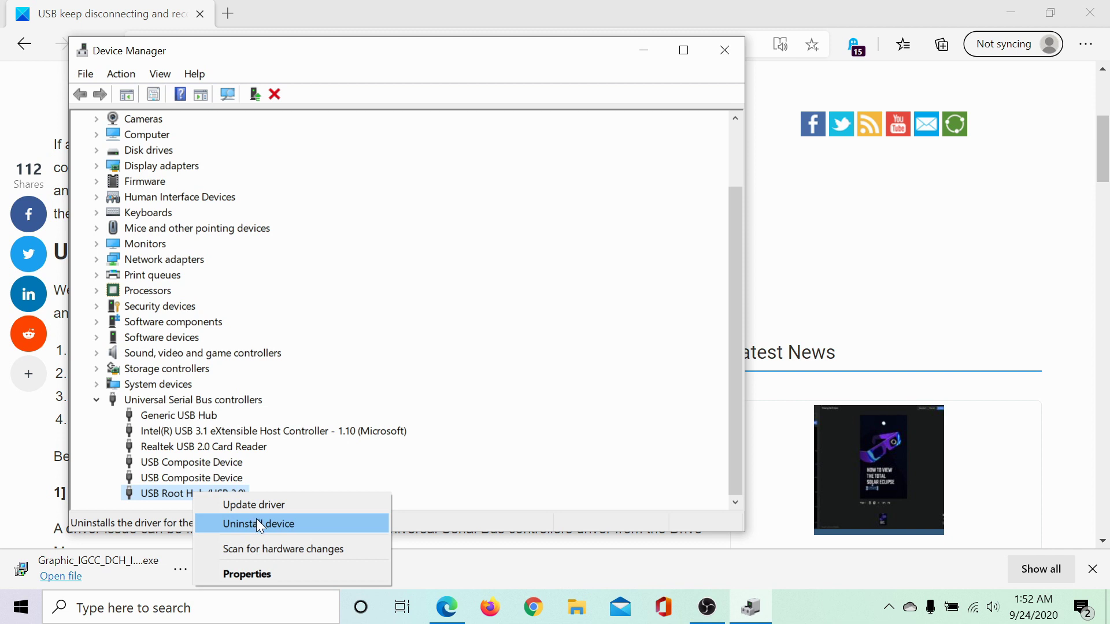
{"action": "left_click", "coordinate": [497, 472]}
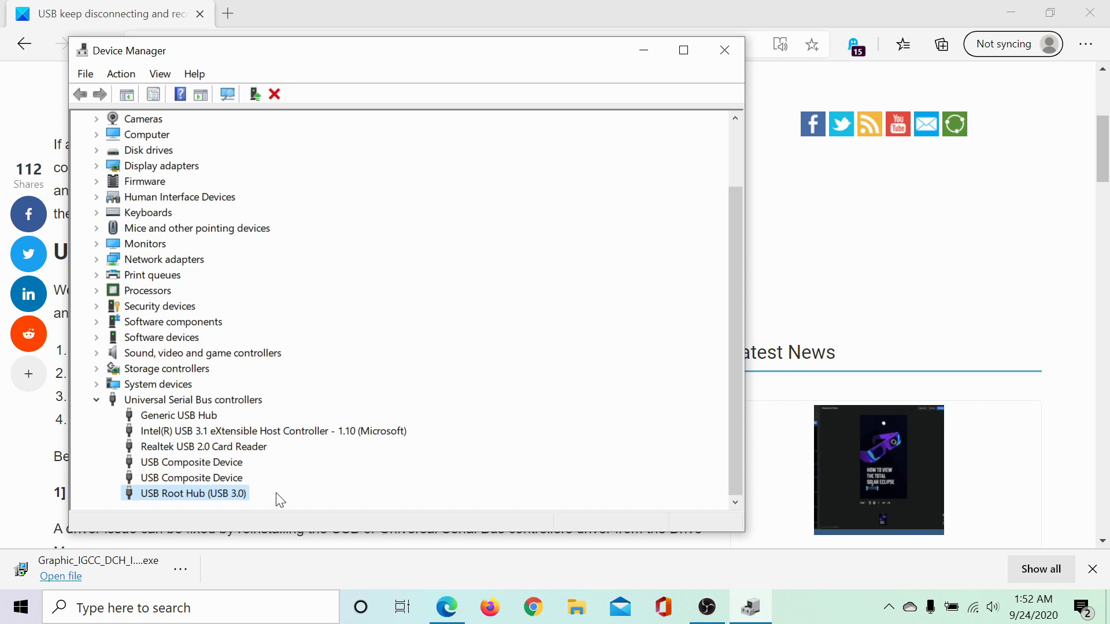
{"action": "right_click", "coordinate": [202, 495]}
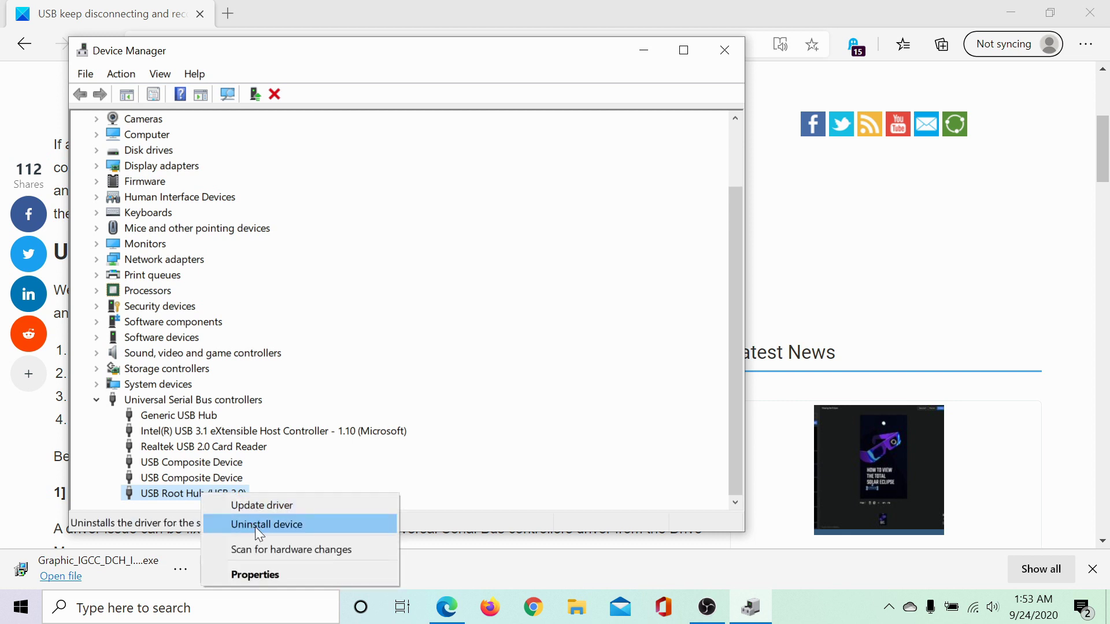
{"action": "left_click", "coordinate": [284, 578]}
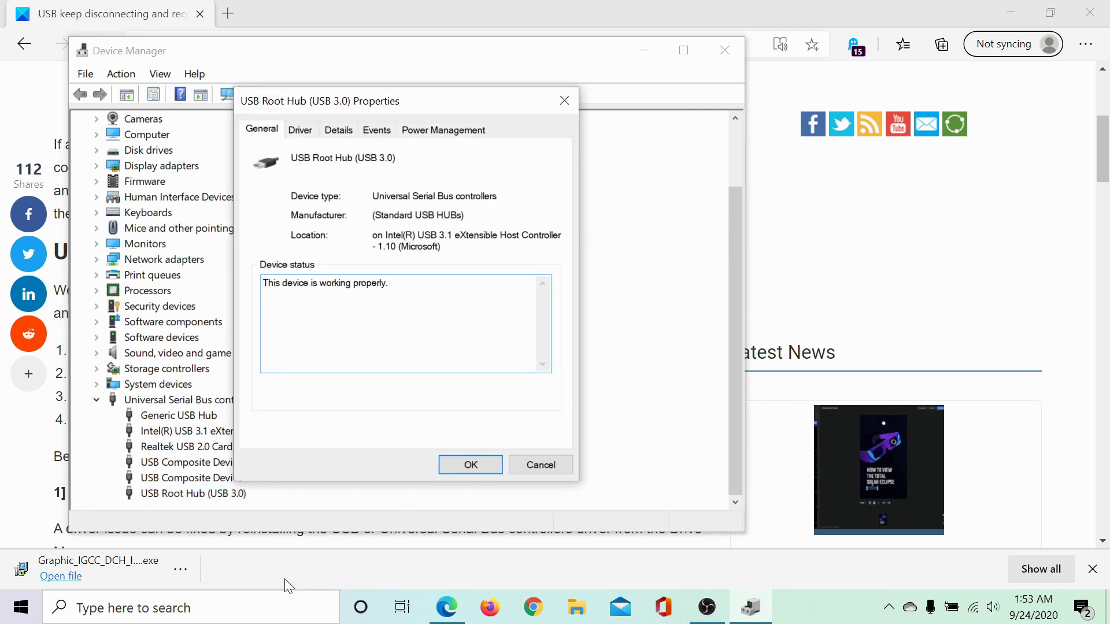
{"action": "left_click", "coordinate": [430, 134]}
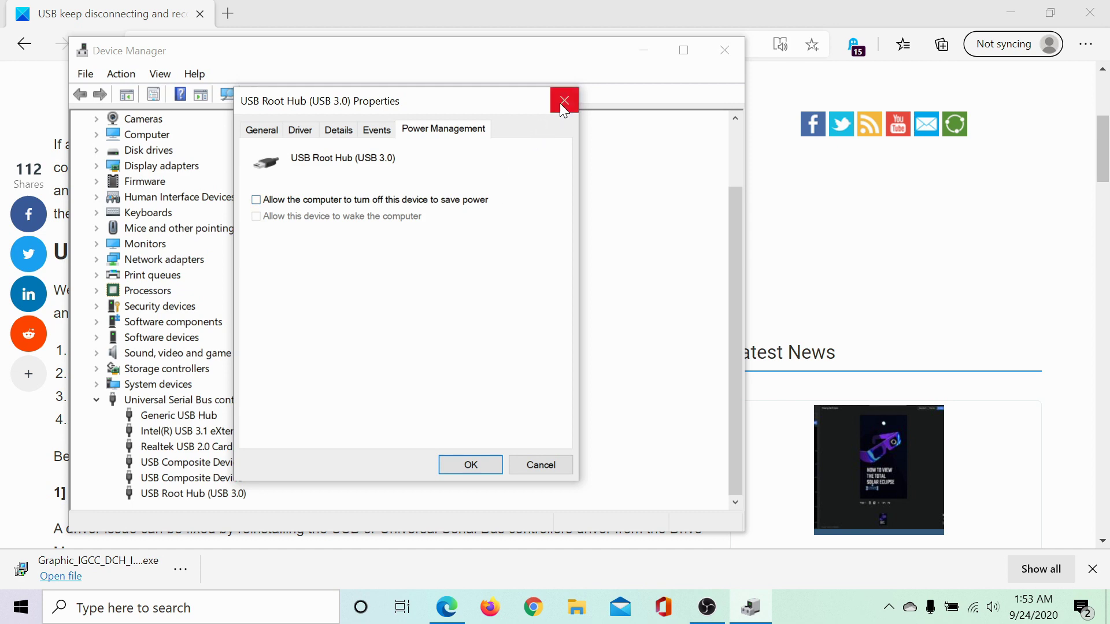
{"action": "left_click", "coordinate": [473, 462]}
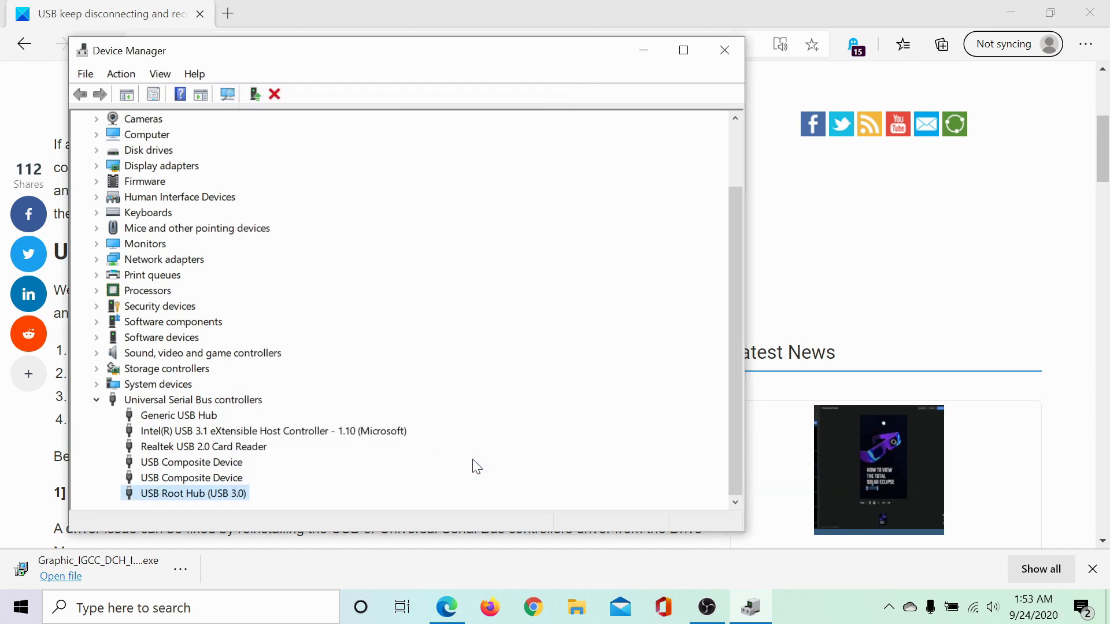
Minimize Device Manager and scroll the article back up to the top.
{"action": "left_click", "coordinate": [640, 52]}
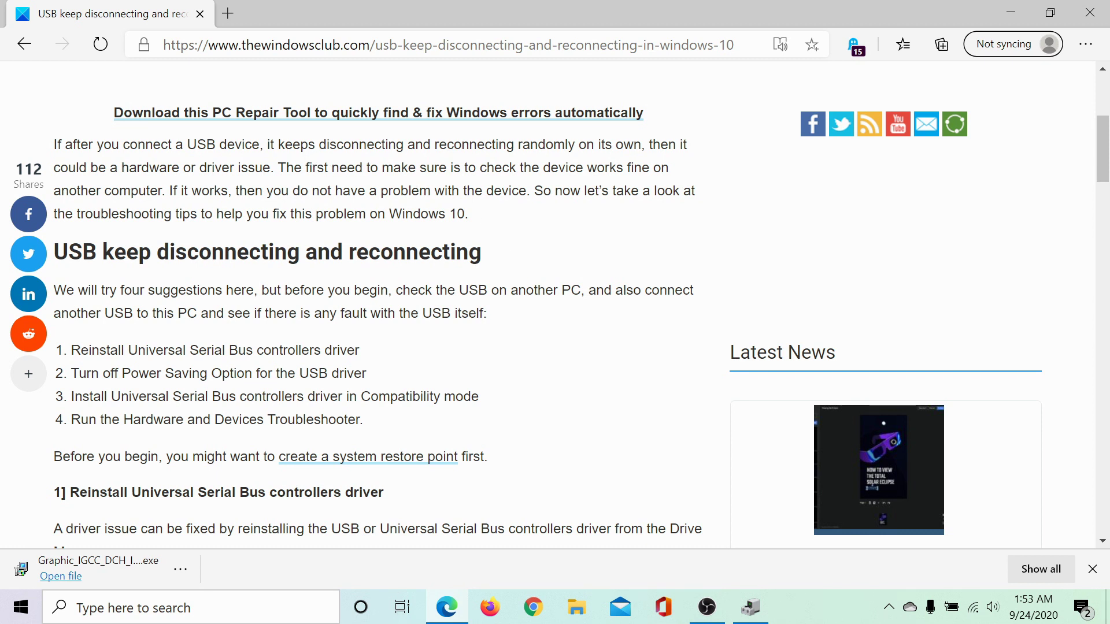
{"action": "scroll", "coordinate": [310, 227], "scroll_direction": "up", "scroll_amount": 3}
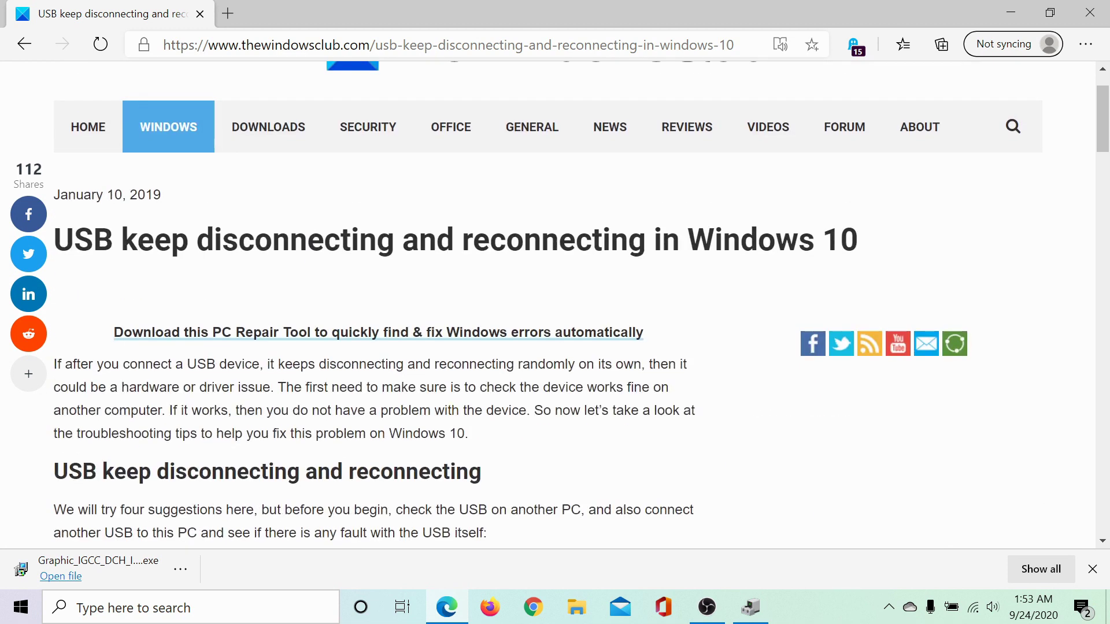
{"action": "scroll", "coordinate": [310, 226], "scroll_direction": "up", "scroll_amount": 1}
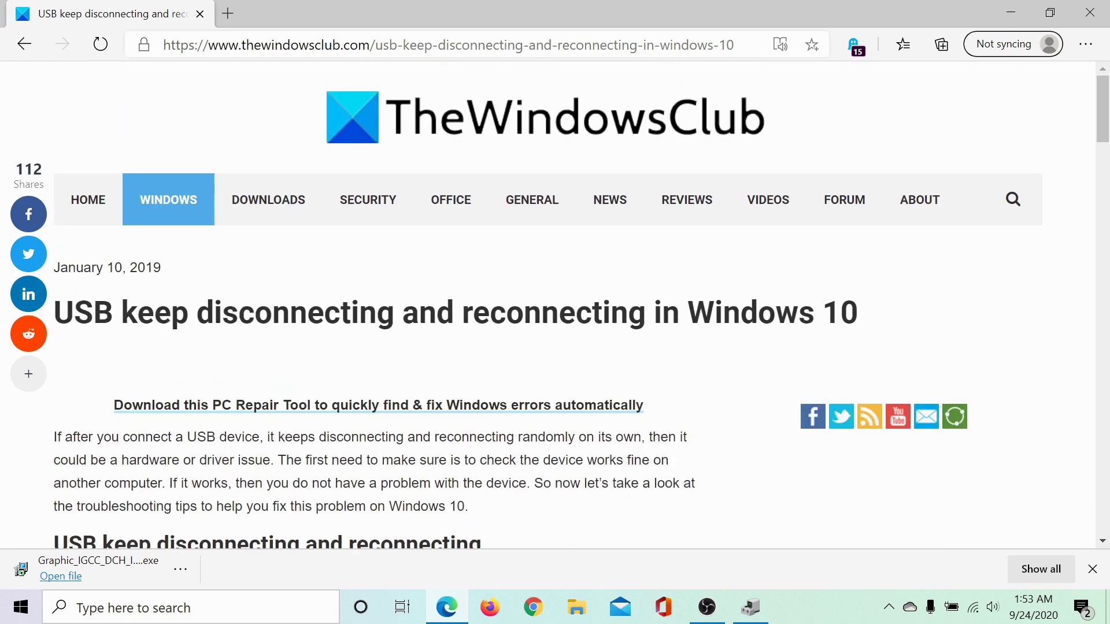
Search 'asus drivers' in a new tab and open the official ASUS Download Center result.
{"action": "left_click", "coordinate": [228, 14]}
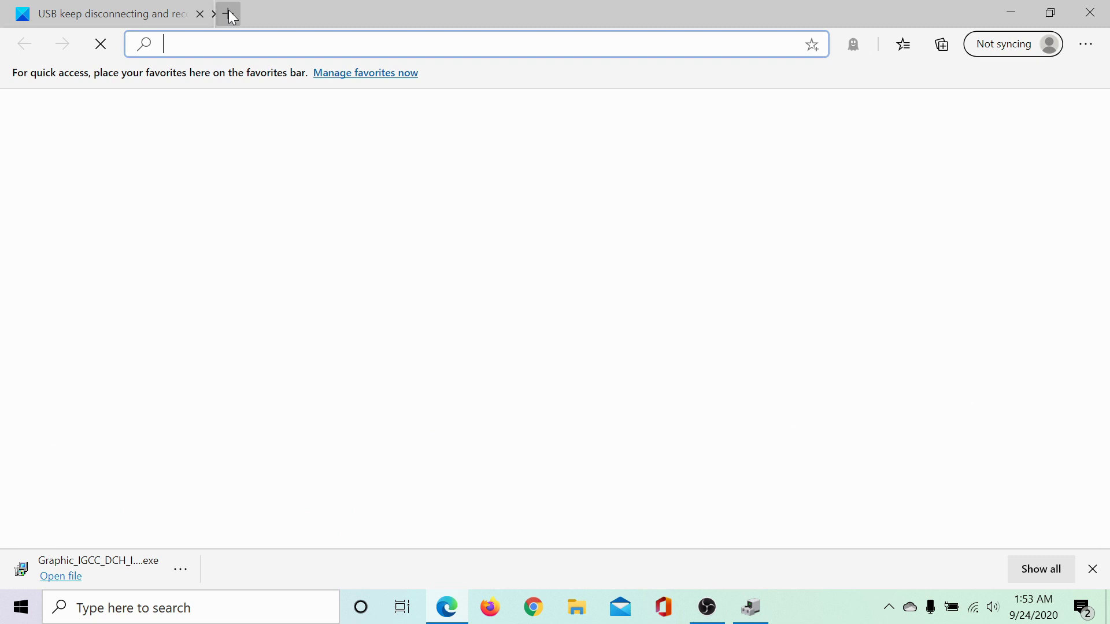
{"action": "type", "text": "asus"}
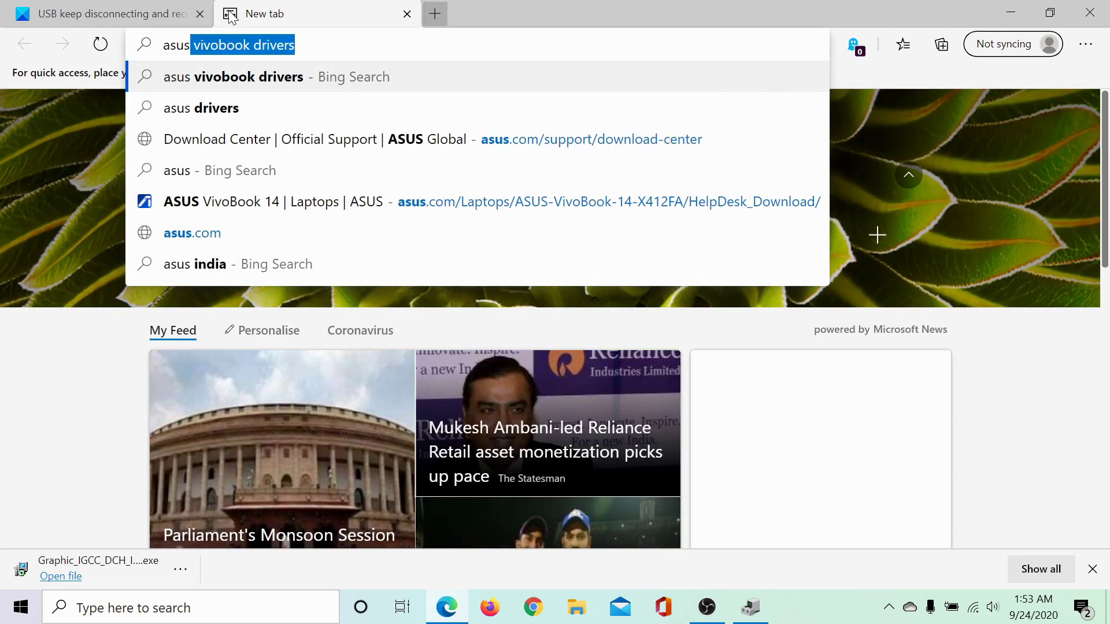
{"action": "type", "text": " drivers"}
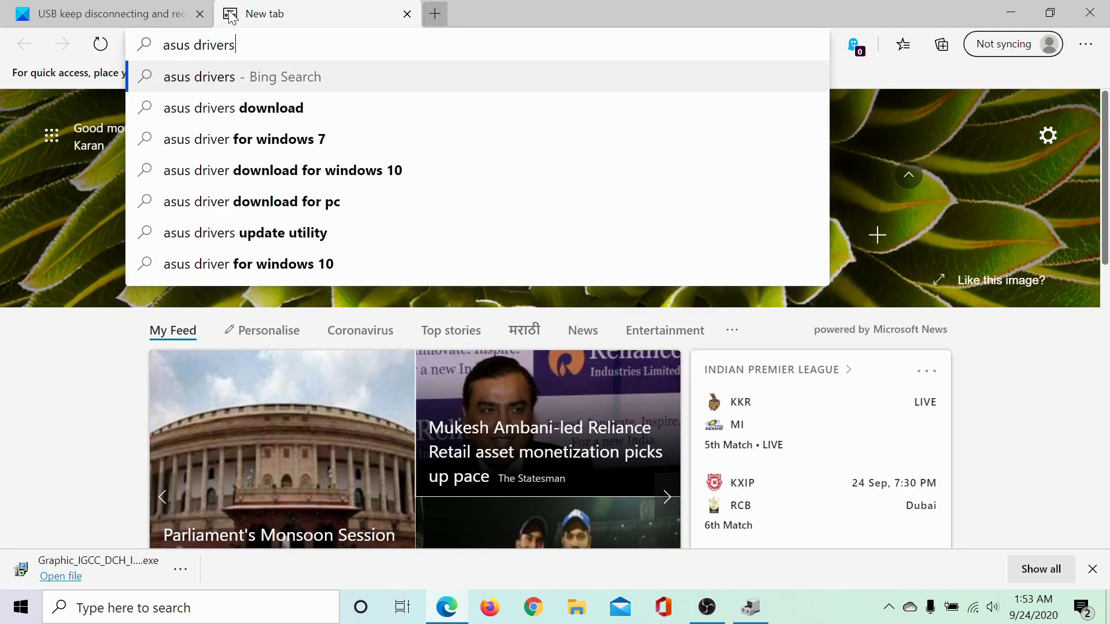
{"action": "key", "text": "Return"}
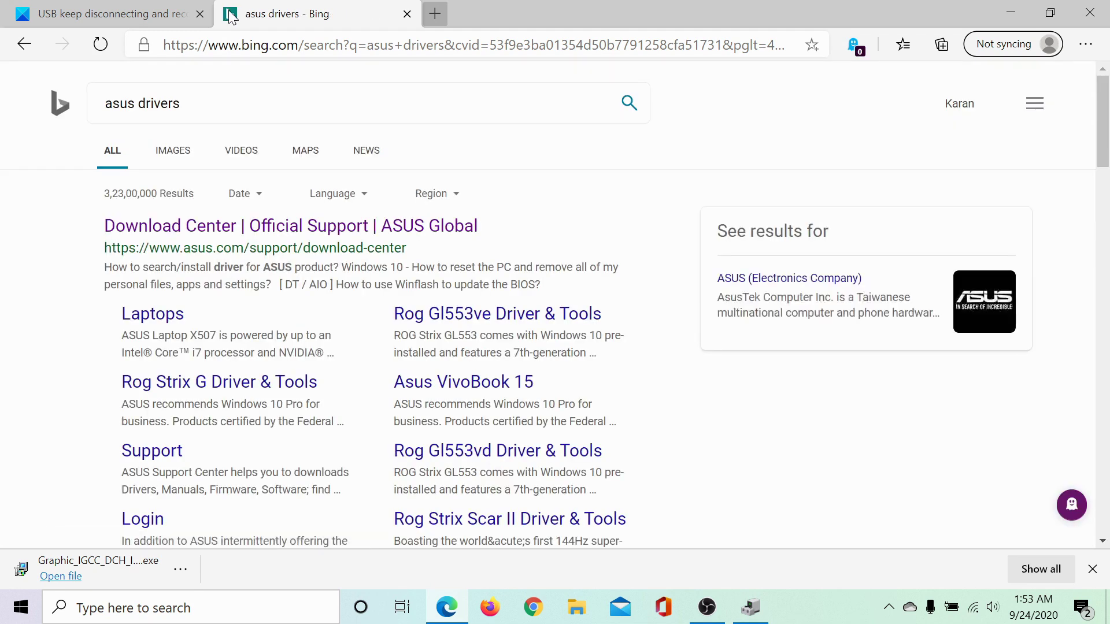
{"action": "left_click", "coordinate": [264, 234]}
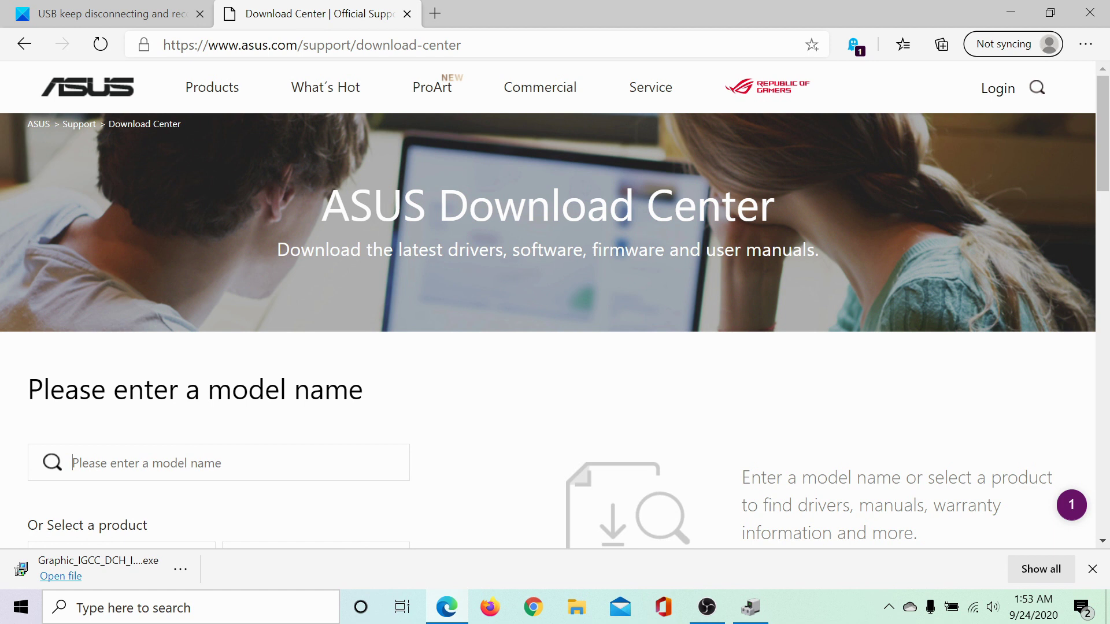
Find the ASUS VivoBook 14 X412FA drivers, choosing model X412FA and Windows 10 64-bit.
{"action": "type", "text": "vivo"}
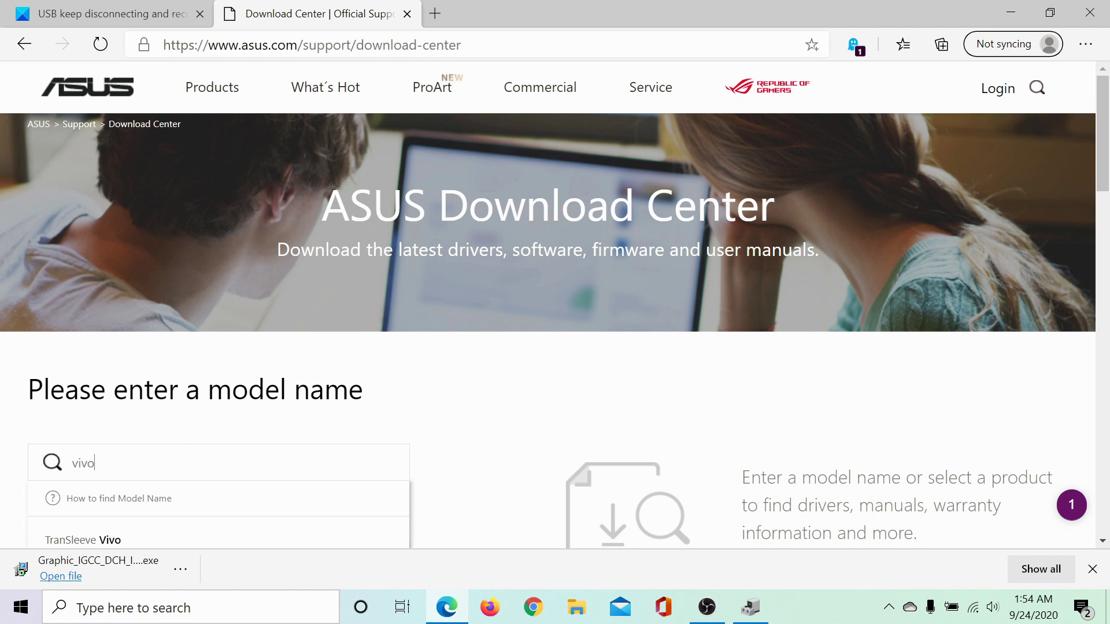
{"action": "type", "text": "book"}
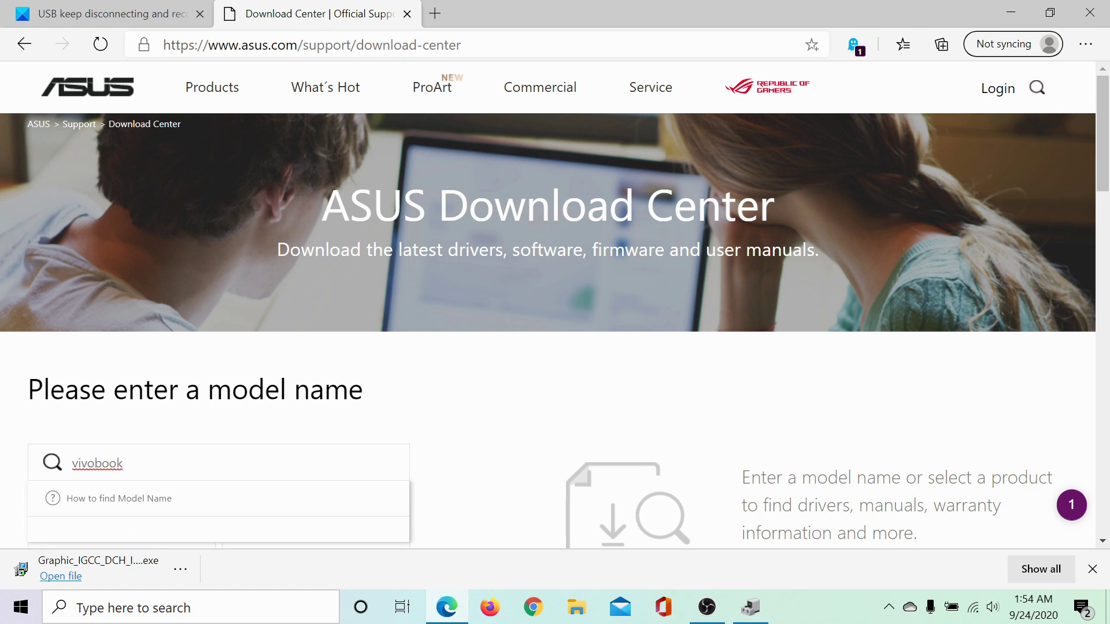
{"action": "type", "text": " x"}
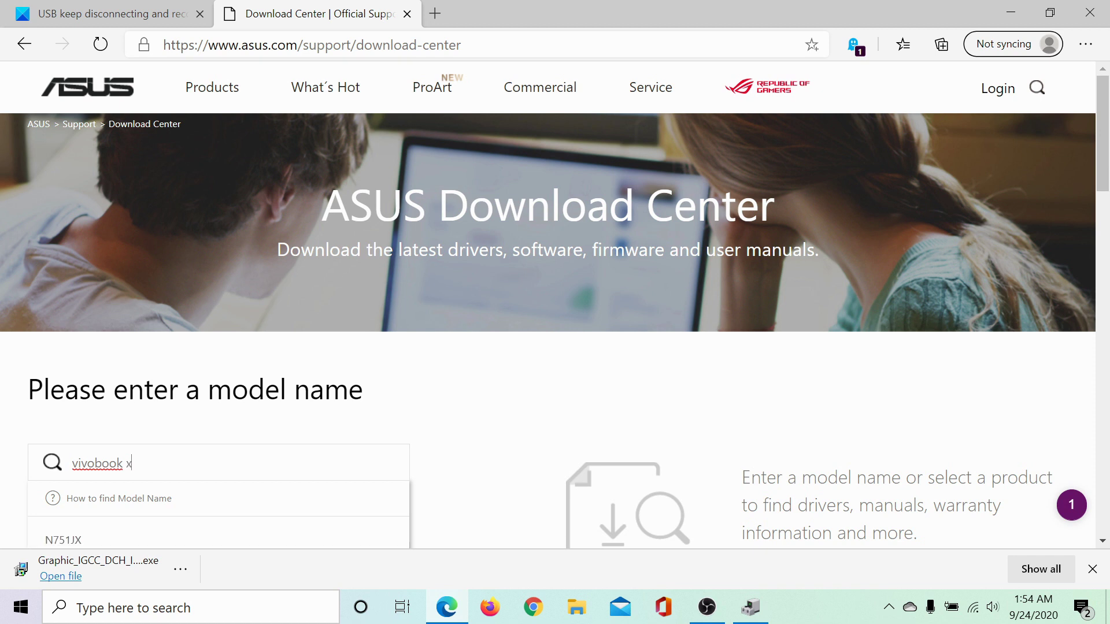
{"action": "type", "text": "412"}
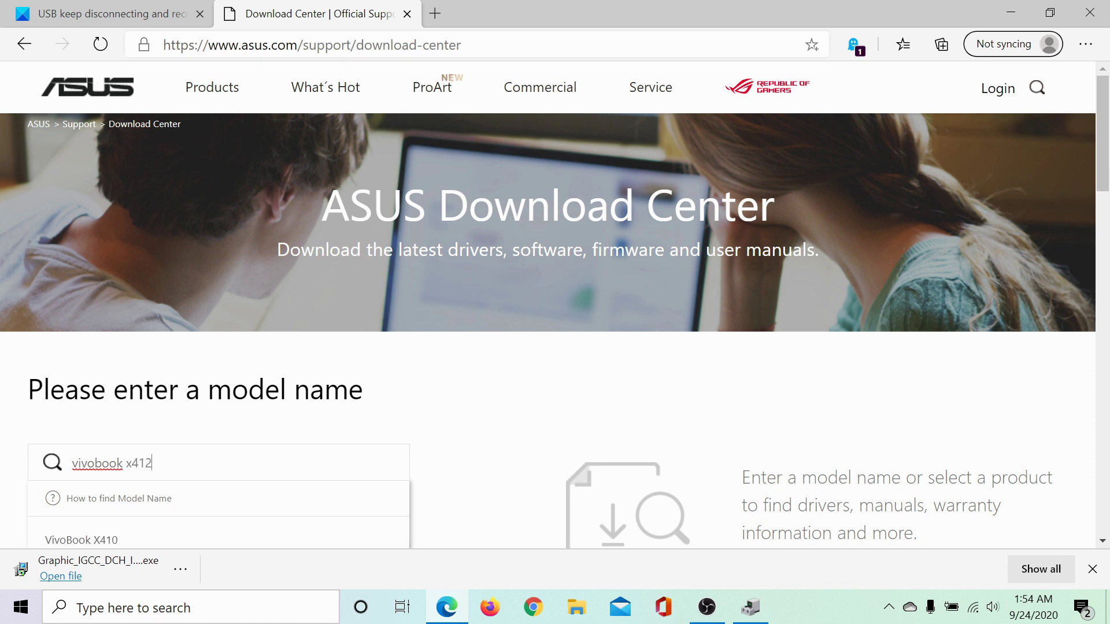
{"action": "type", "text": "fa"}
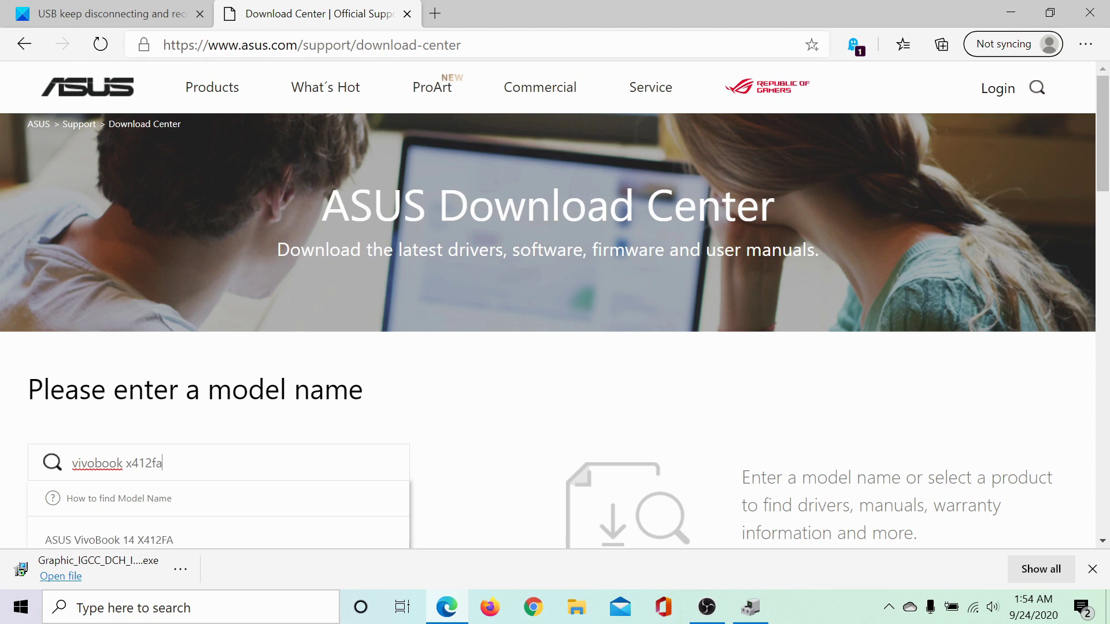
{"action": "scroll", "coordinate": [186, 463], "scroll_direction": "down", "scroll_amount": 2}
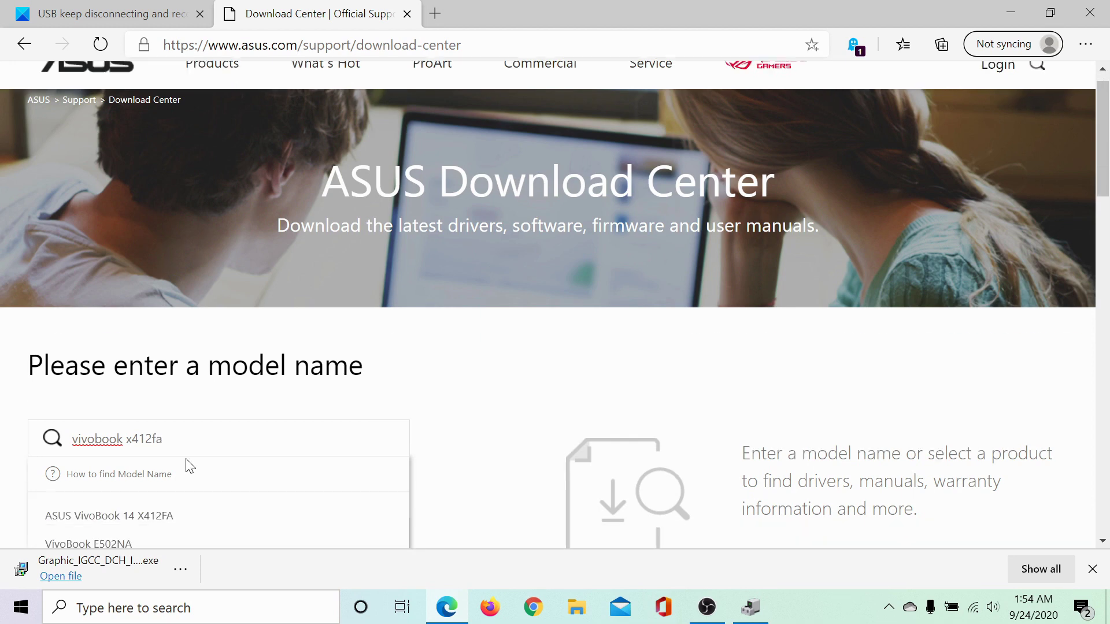
{"action": "left_click", "coordinate": [168, 399]}
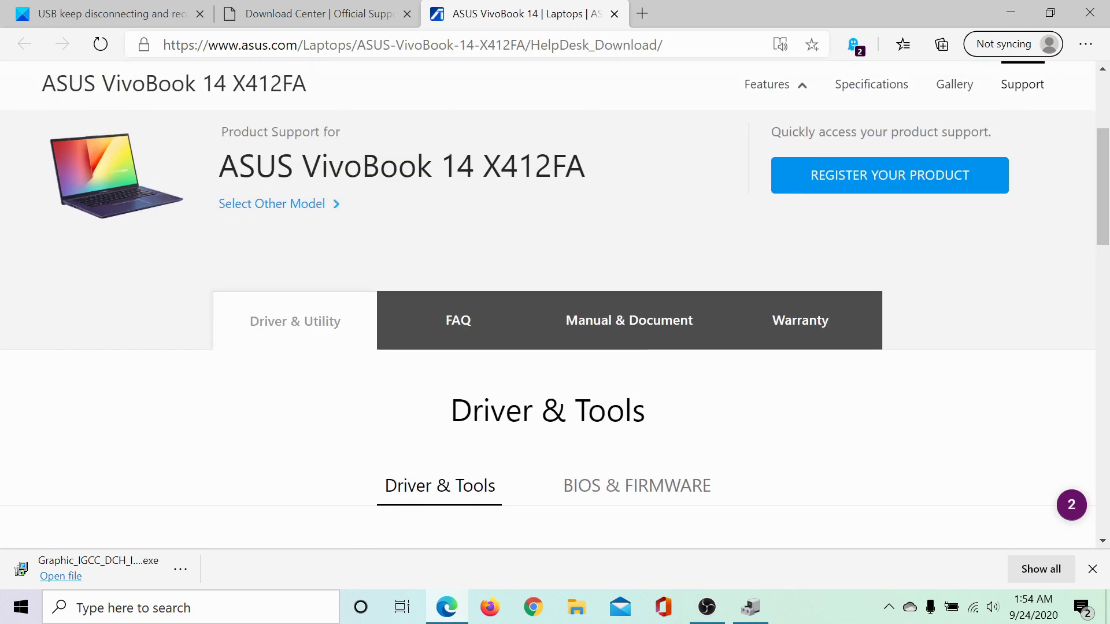
{"action": "scroll", "coordinate": [754, 254], "scroll_direction": "down", "scroll_amount": 5}
{"action": "left_click", "coordinate": [761, 220]}
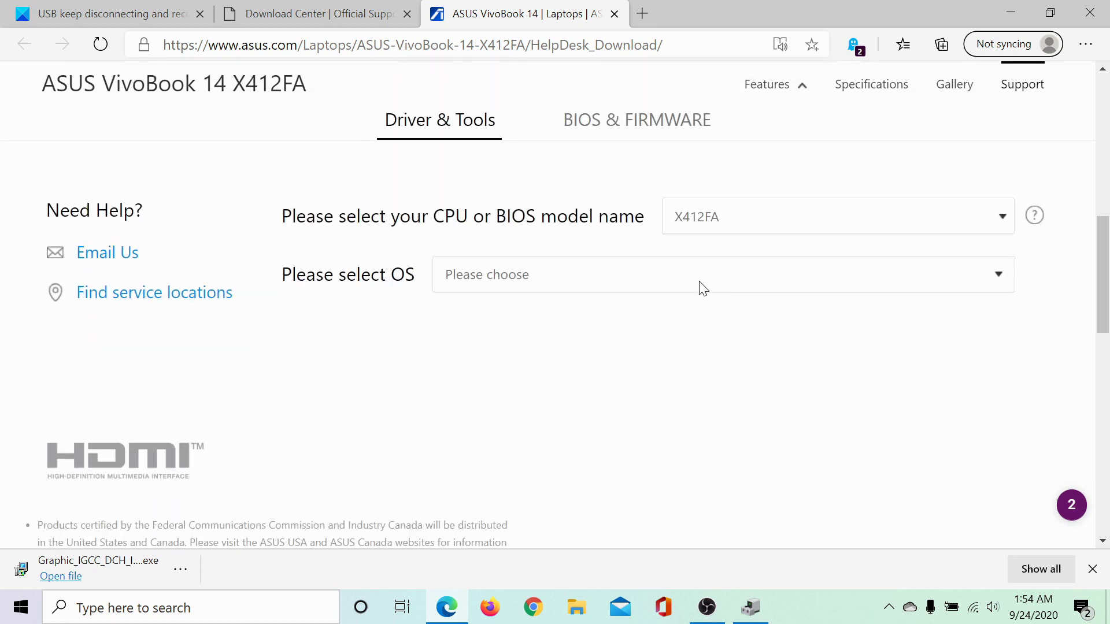
{"action": "left_click", "coordinate": [698, 280]}
{"action": "left_click", "coordinate": [651, 324]}
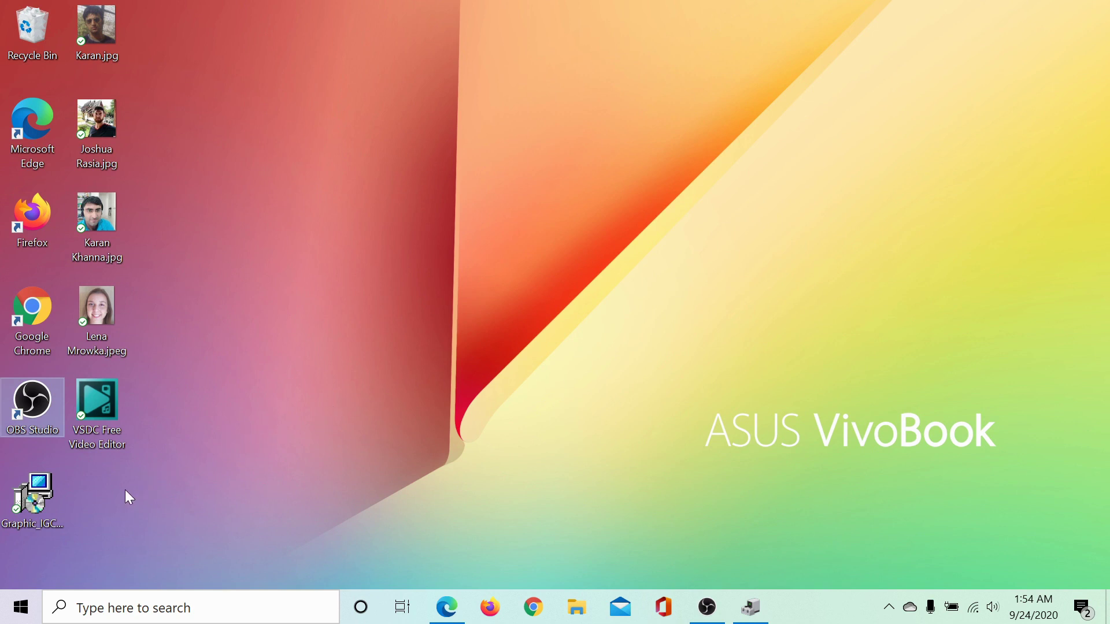
Set the Graphic_IGCC installer's properties to run in Windows 8 compatibility mode and apply.
{"action": "double_click", "coordinate": [30, 495]}
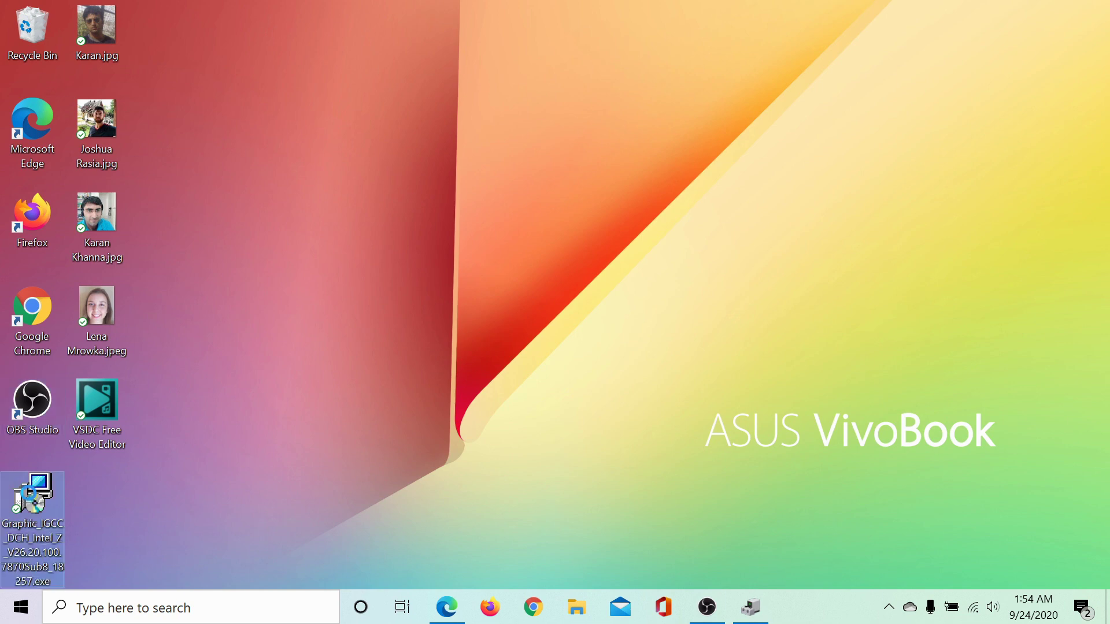
{"action": "right_click", "coordinate": [30, 496]}
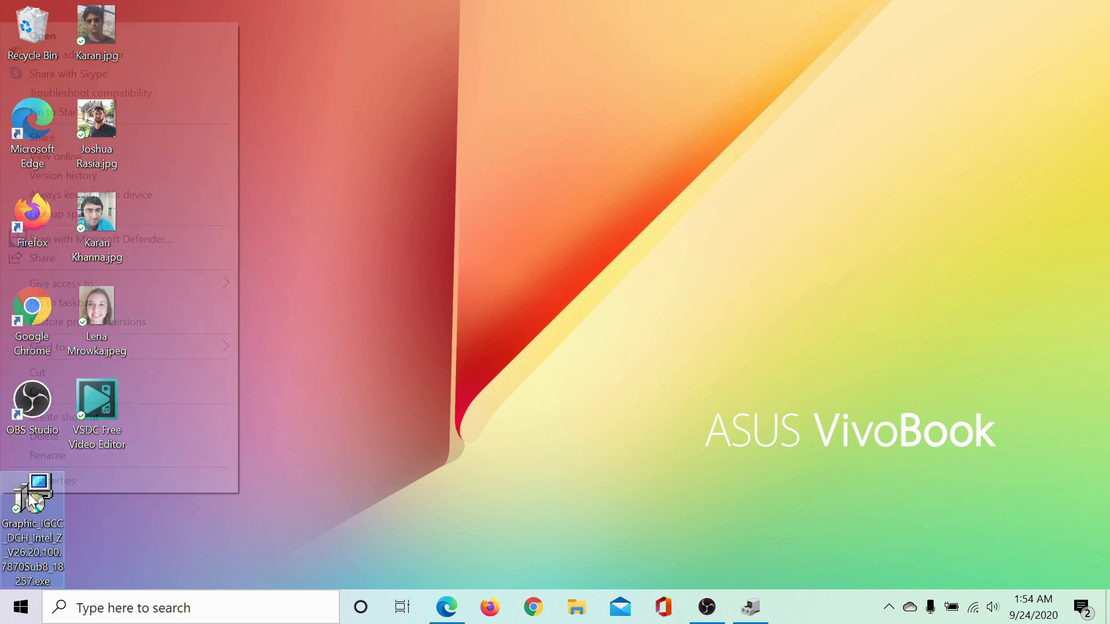
{"action": "left_click", "coordinate": [57, 482]}
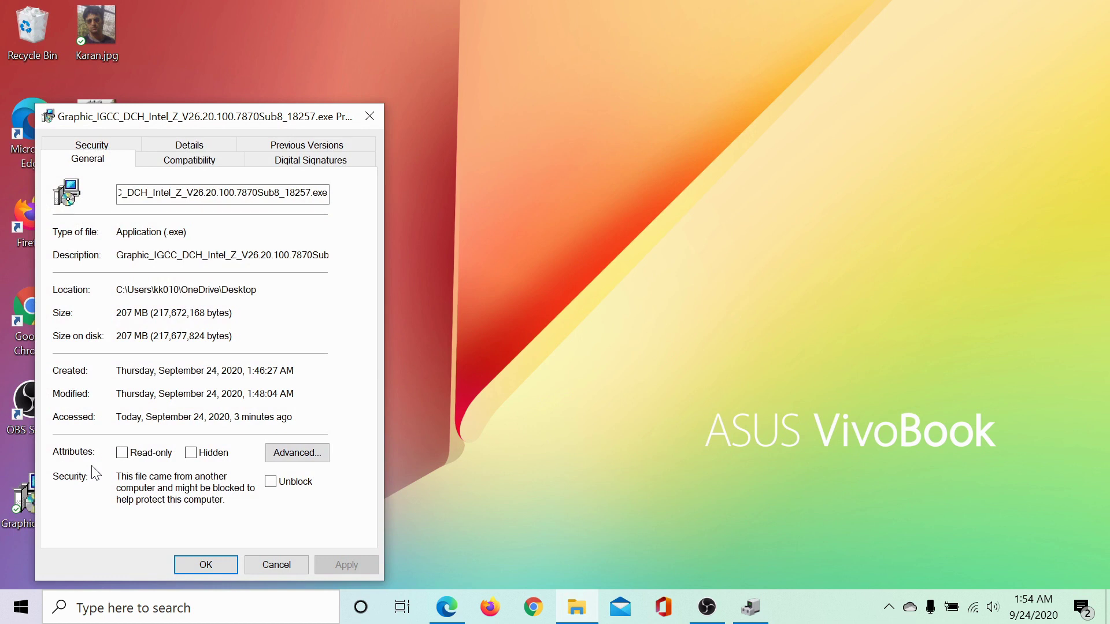
{"action": "left_click", "coordinate": [214, 165]}
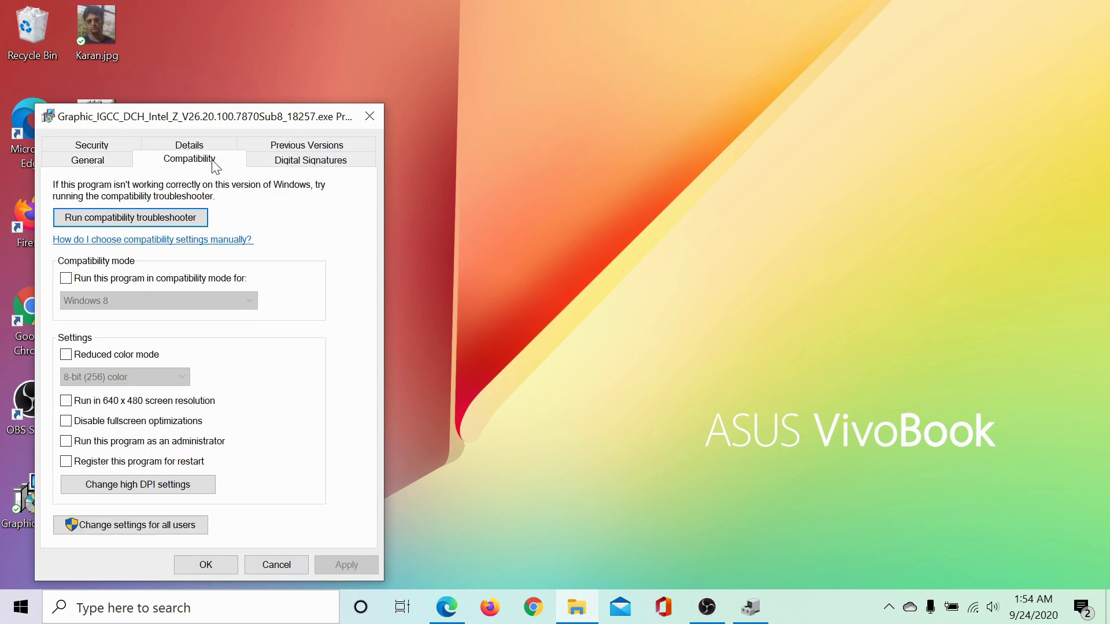
{"action": "left_click", "coordinate": [147, 284]}
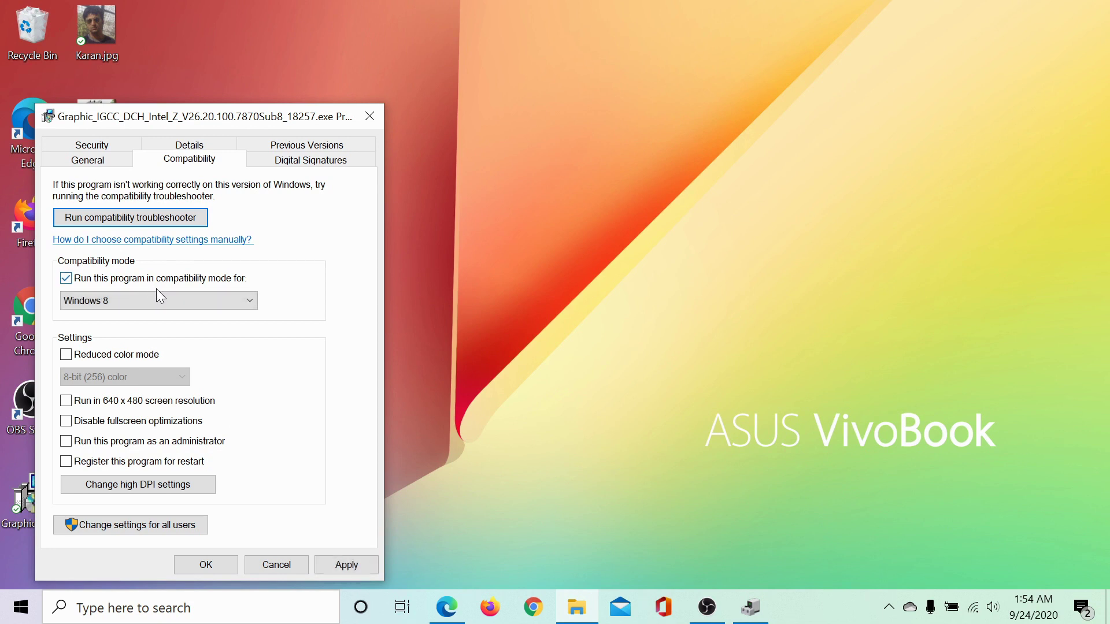
{"action": "left_click", "coordinate": [163, 303]}
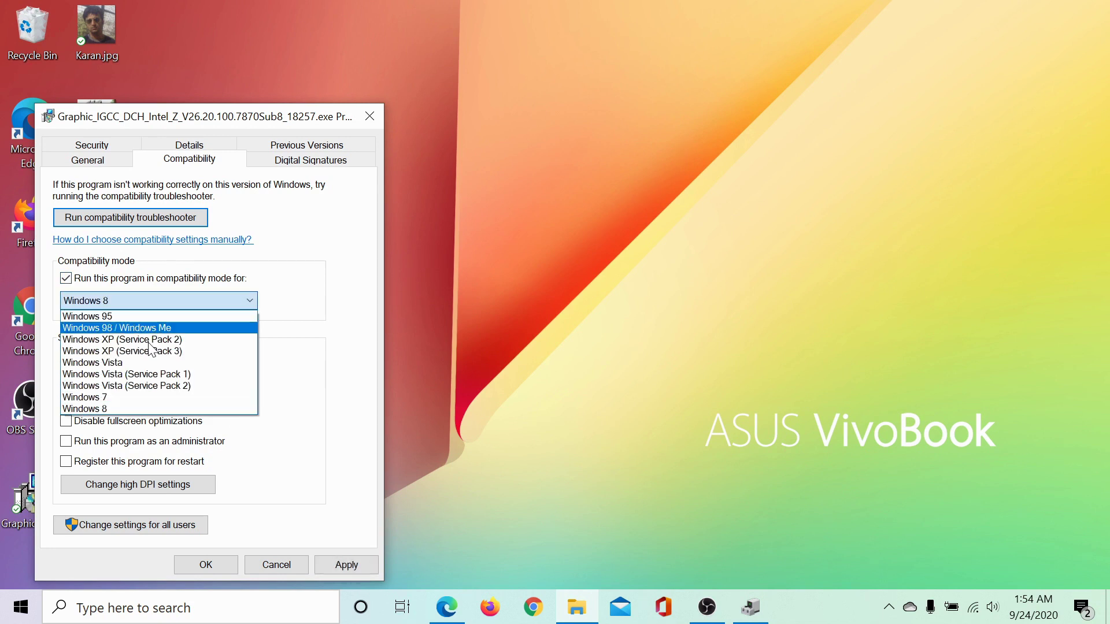
{"action": "left_click", "coordinate": [133, 409]}
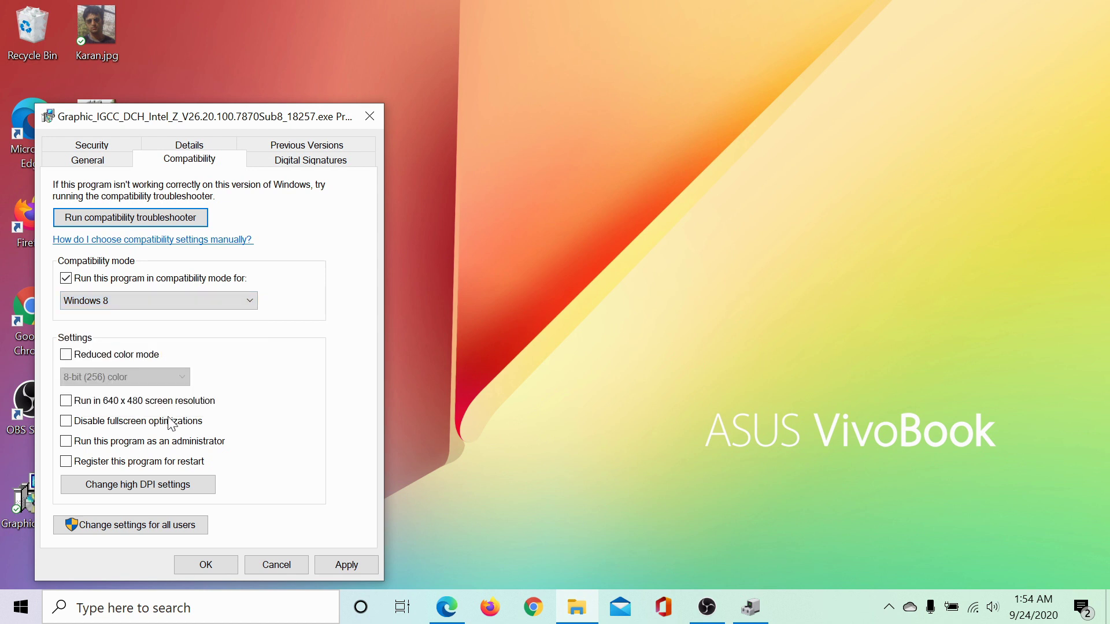
{"action": "left_click", "coordinate": [354, 568]}
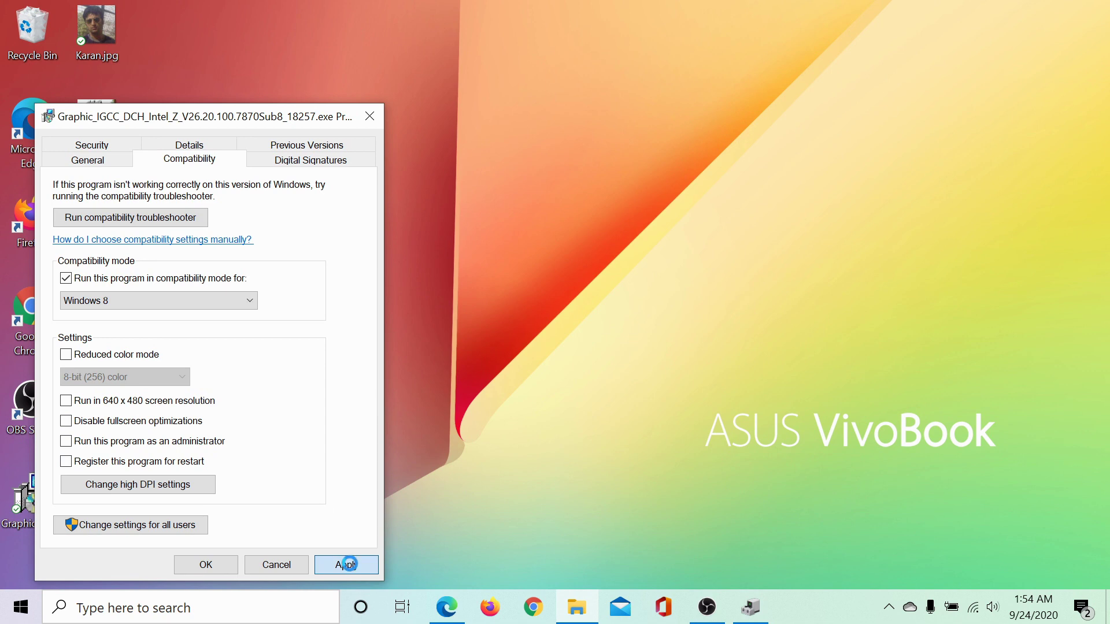
{"action": "left_click", "coordinate": [223, 564]}
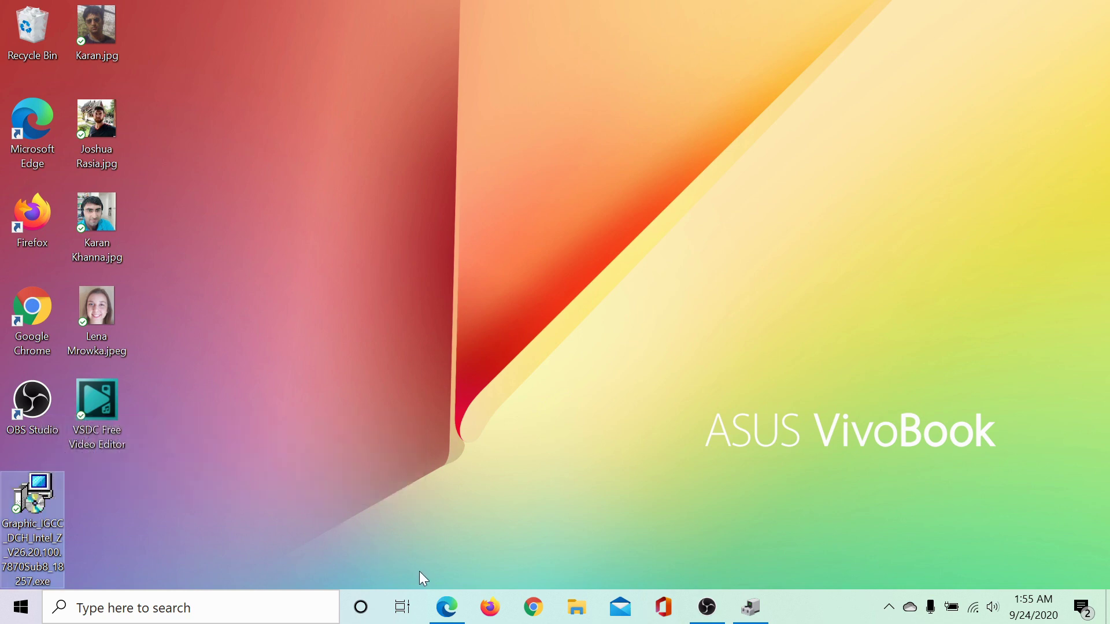
Restore Edge from the taskbar to the X412FA Windows 10 64-bit VGA driver page.
{"action": "left_click", "coordinate": [439, 605]}
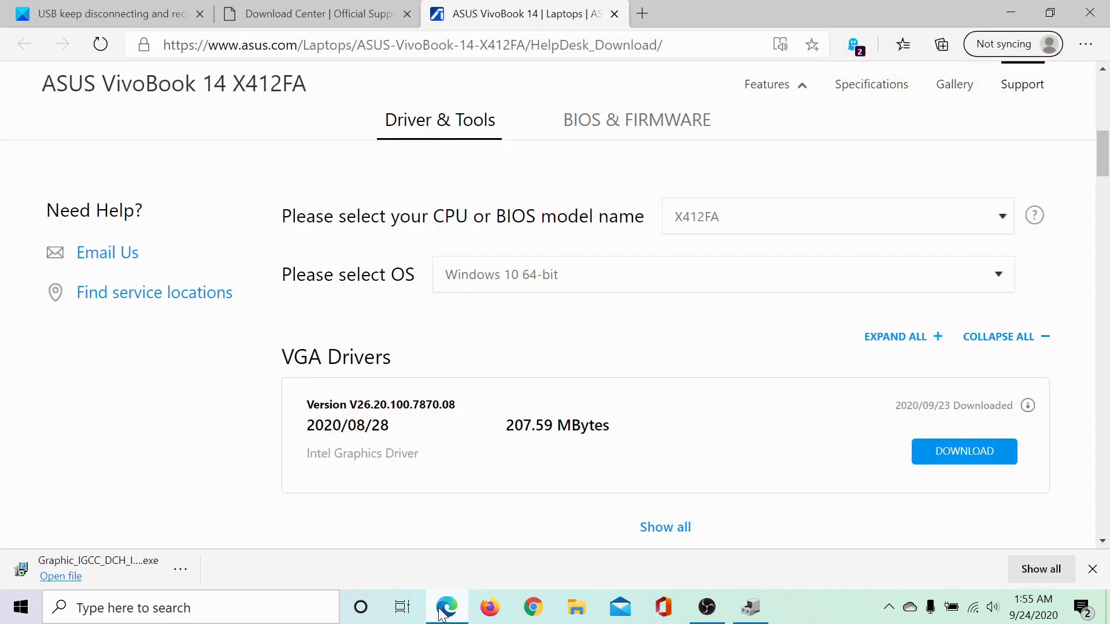